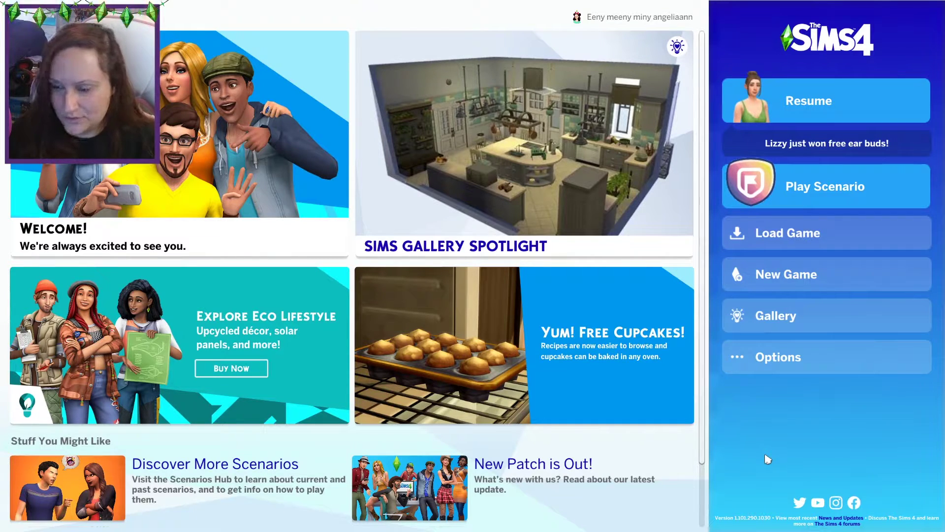
Open the Other section of the game options.
{"action": "left_click", "coordinate": [830, 365]}
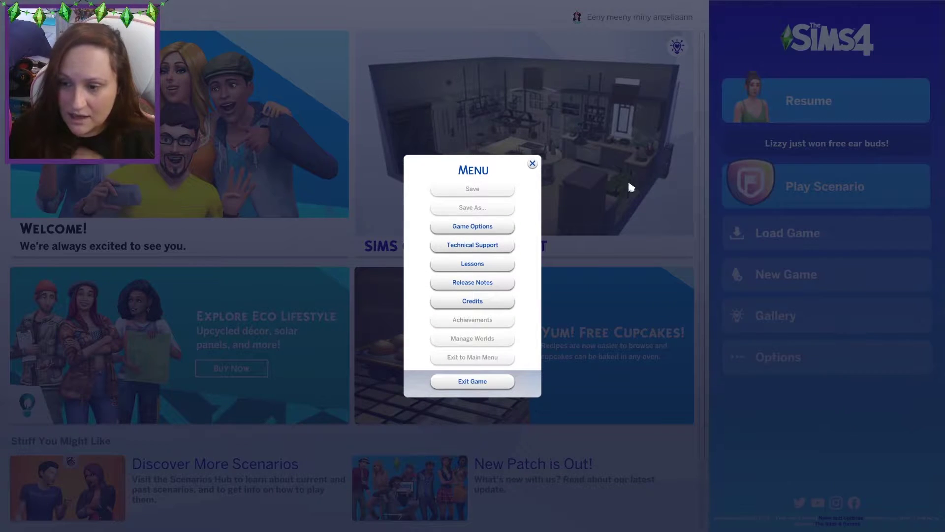
{"action": "left_click", "coordinate": [532, 163]}
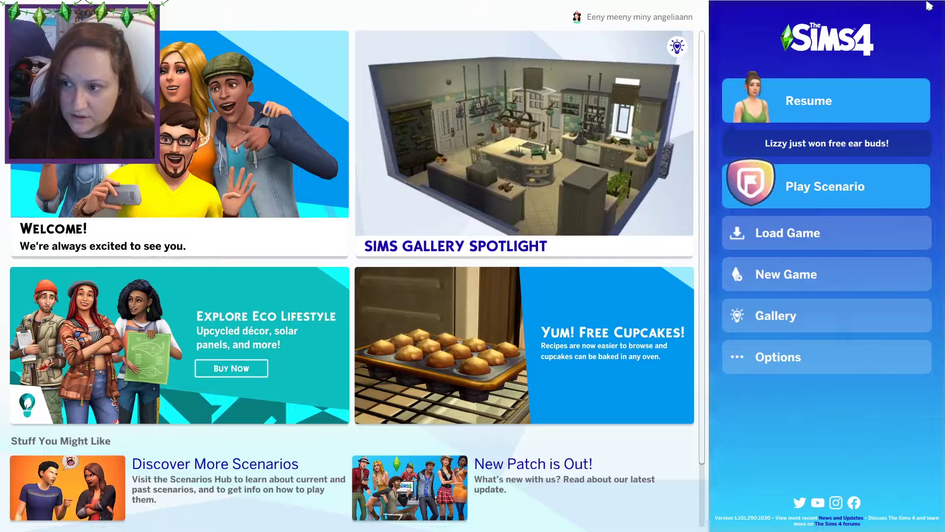
{"action": "left_click", "coordinate": [802, 358]}
{"action": "left_click", "coordinate": [460, 229]}
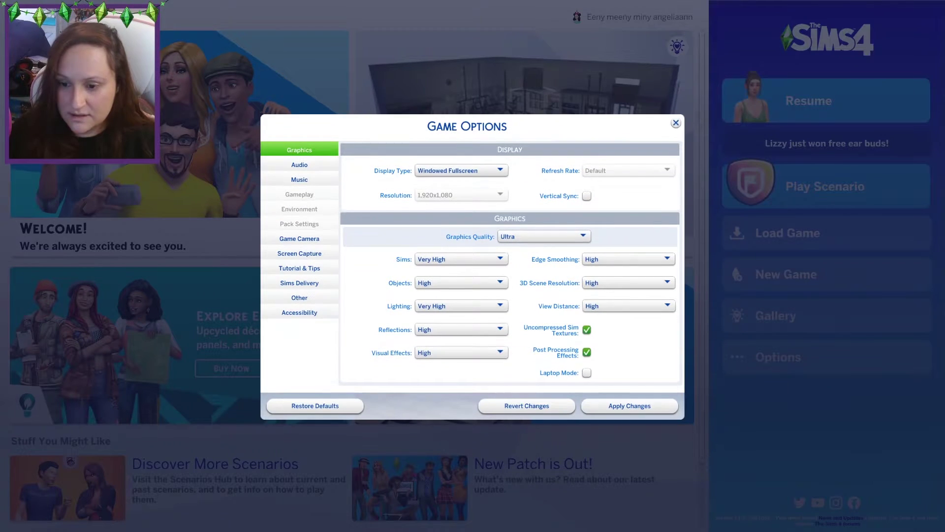
{"action": "left_click", "coordinate": [306, 302]}
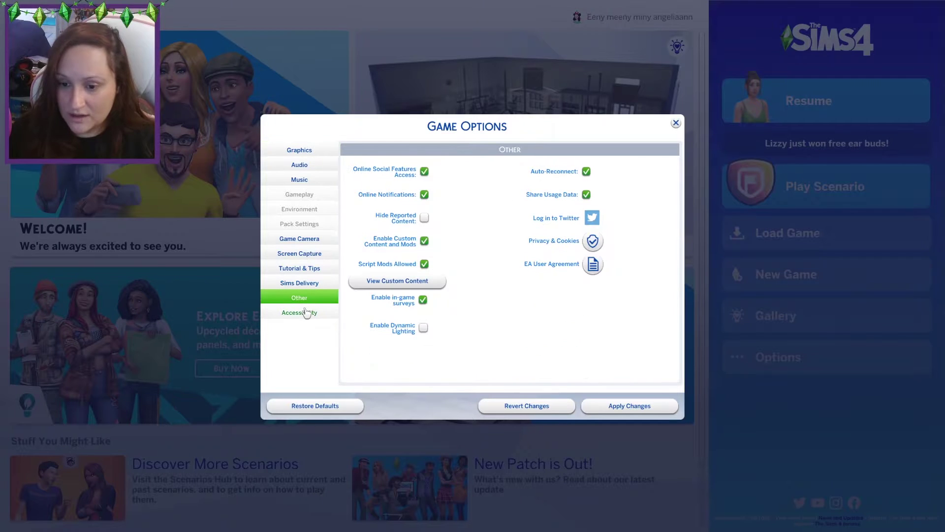
Toggle Enable Custom Content and Mods off and back on, accept the restart notices, apply the changes and close the game options.
{"action": "left_click", "coordinate": [424, 241]}
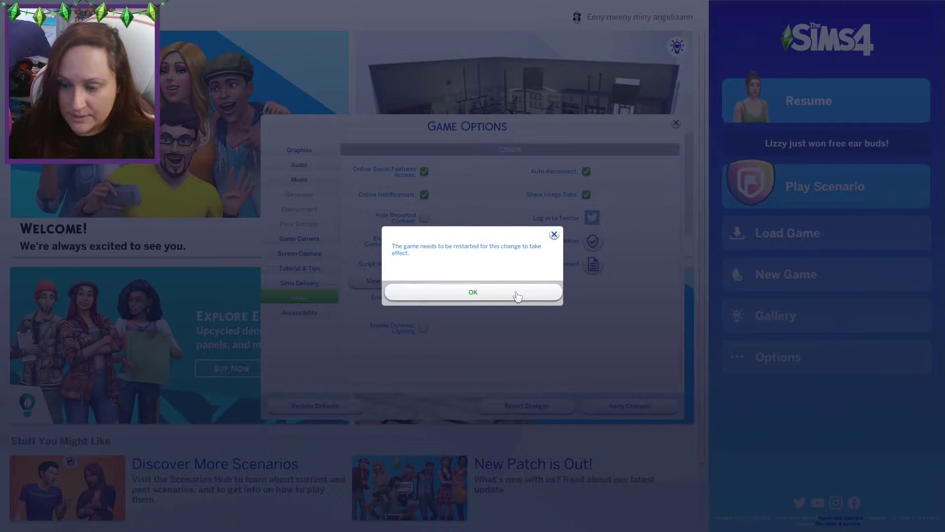
{"action": "left_click", "coordinate": [493, 293]}
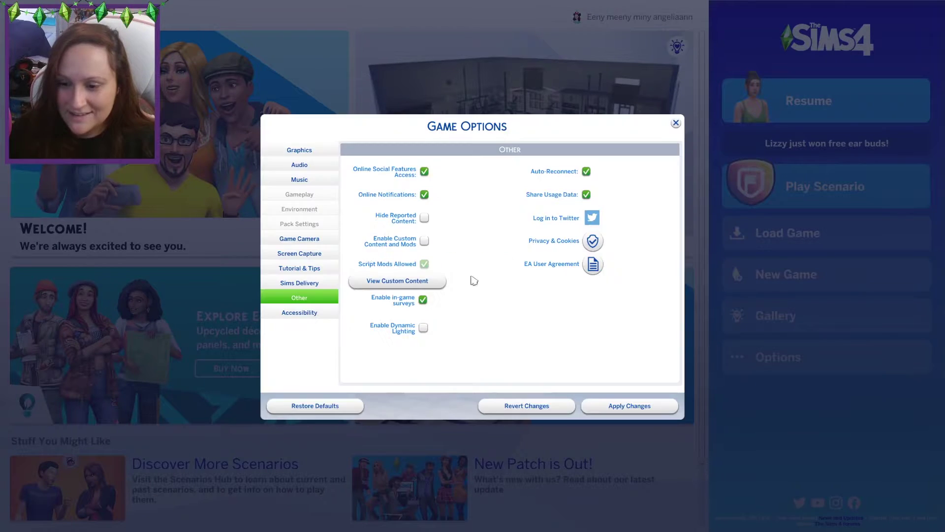
{"action": "left_click", "coordinate": [425, 242]}
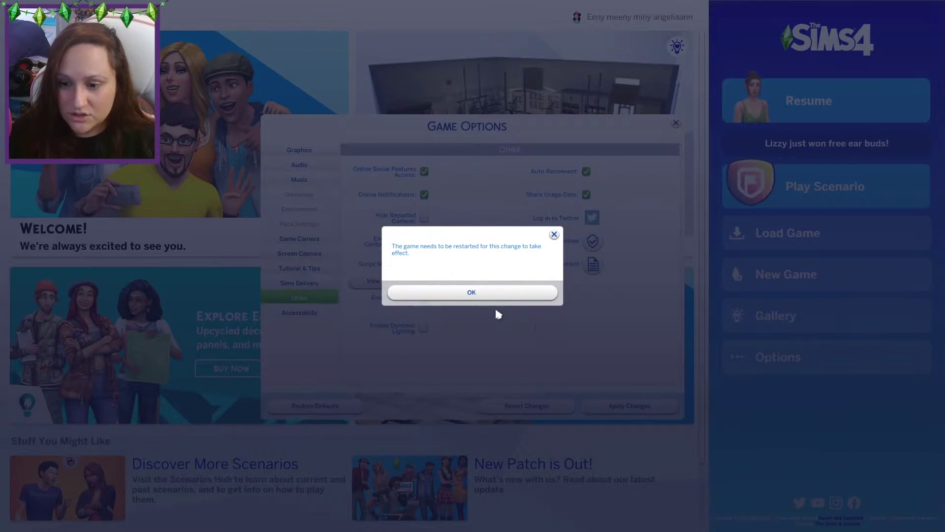
{"action": "left_click", "coordinate": [492, 292]}
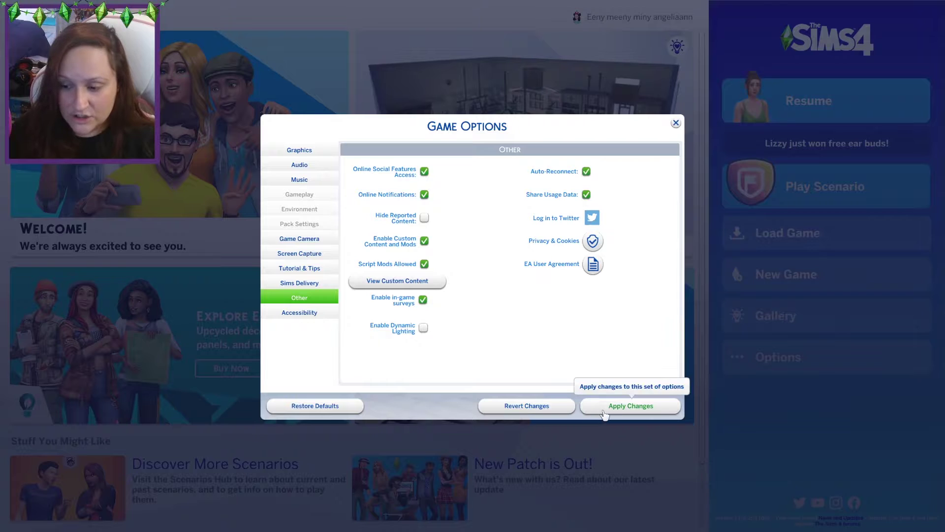
{"action": "left_click", "coordinate": [593, 417]}
{"action": "left_click", "coordinate": [675, 122]}
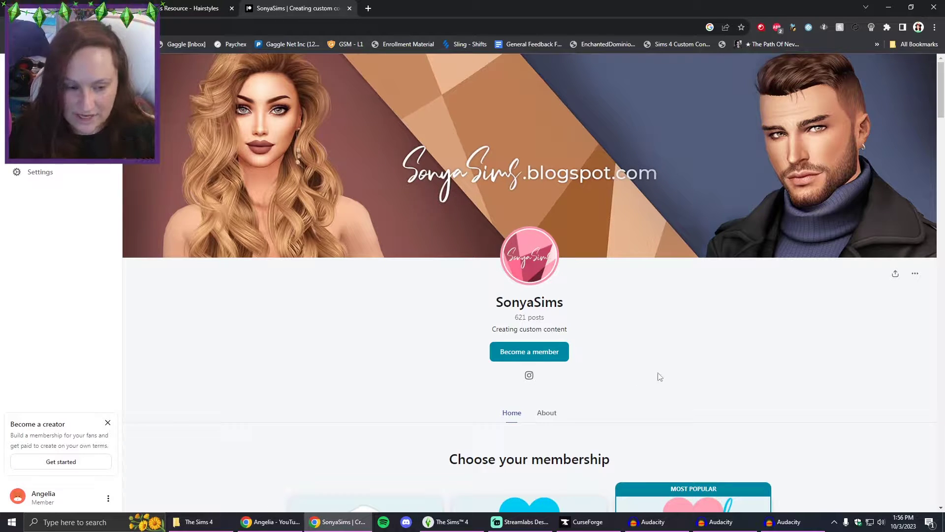
Switch to the browser and look over the SonyaSims Patreon page and The Sims Resource's Sims 4 hairstyles listing.
{"action": "scroll", "coordinate": [719, 349], "scroll_direction": "down", "scroll_amount": 8}
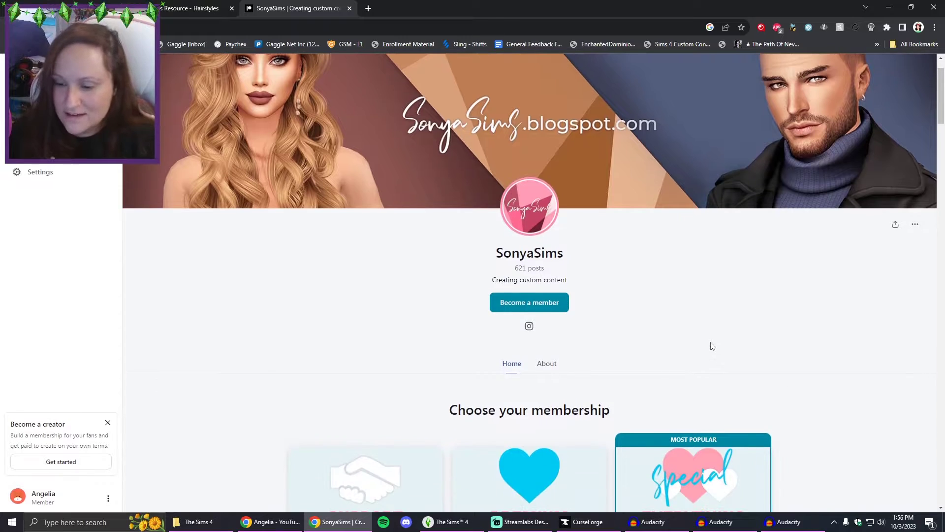
{"action": "scroll", "coordinate": [399, 364], "scroll_direction": "down", "scroll_amount": 5}
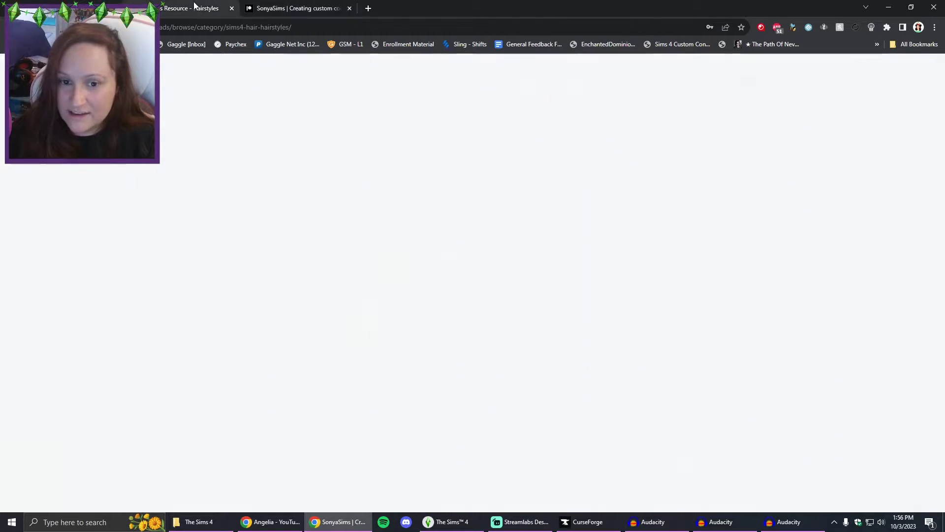
{"action": "left_click", "coordinate": [199, 8]}
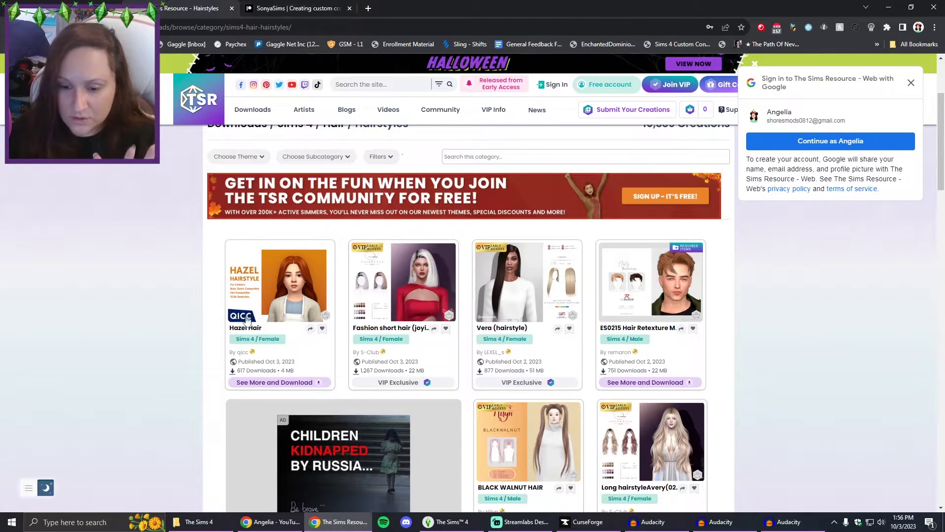
{"action": "scroll", "coordinate": [525, 339], "scroll_direction": "down", "scroll_amount": 5}
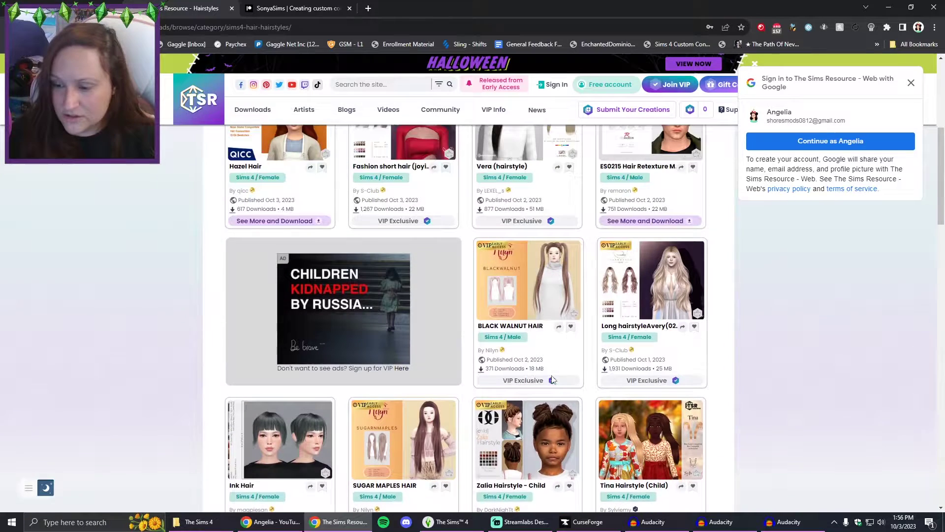
{"action": "scroll", "coordinate": [552, 379], "scroll_direction": "up", "scroll_amount": 5}
Find the free Testament Hair post among the recent posts on the SonyaSims Patreon page and open it.
{"action": "left_click", "coordinate": [272, 9]}
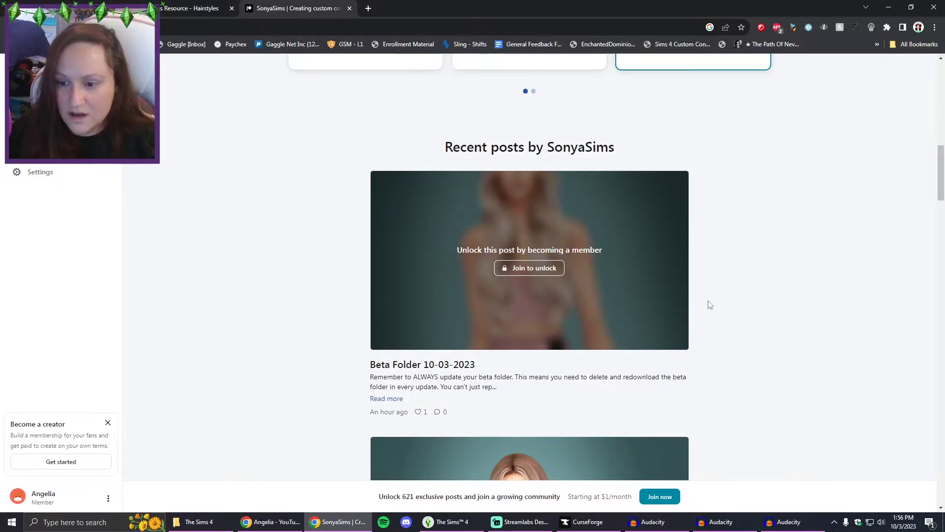
{"action": "scroll", "coordinate": [719, 391], "scroll_direction": "down", "scroll_amount": 15}
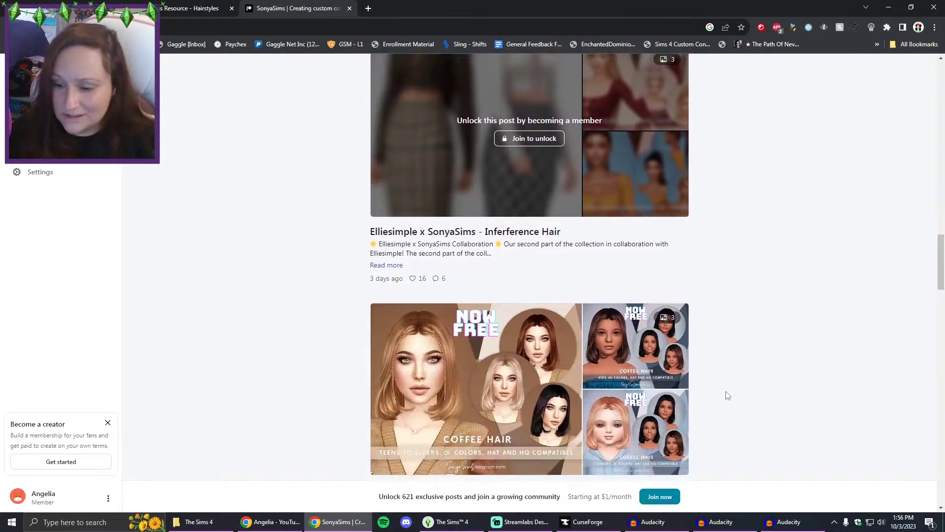
{"action": "scroll", "coordinate": [728, 395], "scroll_direction": "down", "scroll_amount": 10}
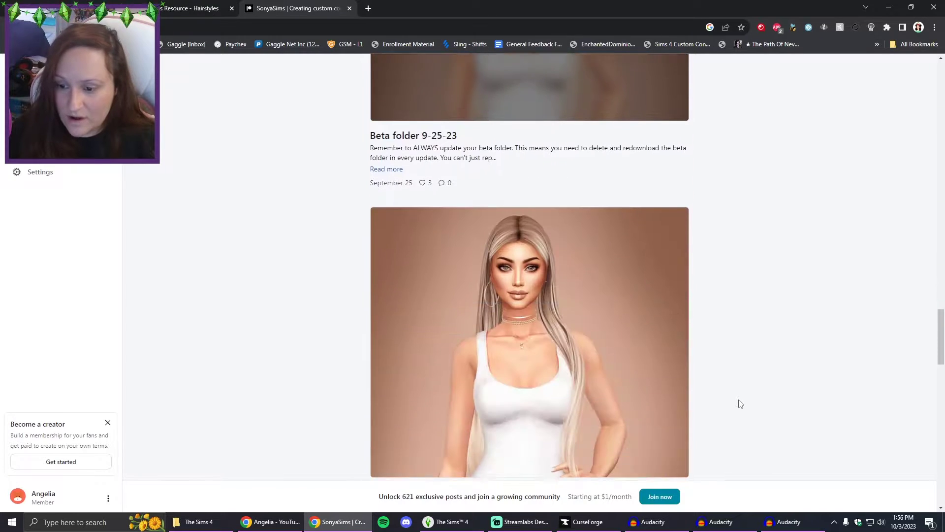
{"action": "scroll", "coordinate": [740, 403], "scroll_direction": "down", "scroll_amount": 15}
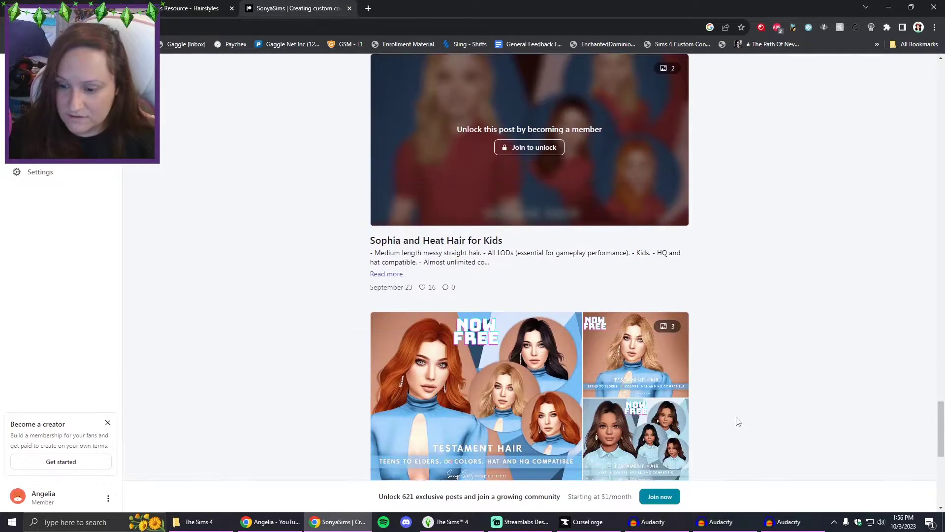
{"action": "scroll", "coordinate": [736, 427], "scroll_direction": "down", "scroll_amount": 3}
{"action": "left_click", "coordinate": [471, 359]}
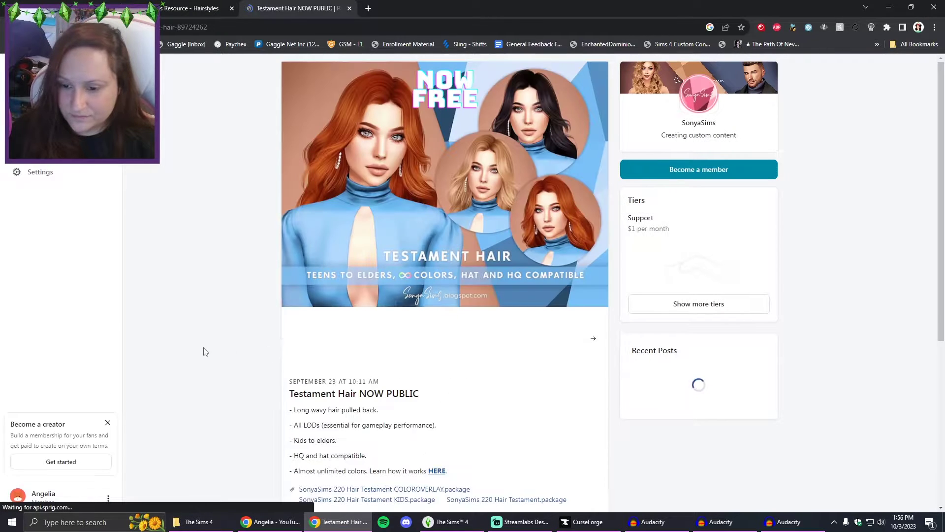
Download SonyaSims 220 Hair Testament.package from the post and show it in the Downloads folder.
{"action": "scroll", "coordinate": [235, 362], "scroll_direction": "down", "scroll_amount": 3}
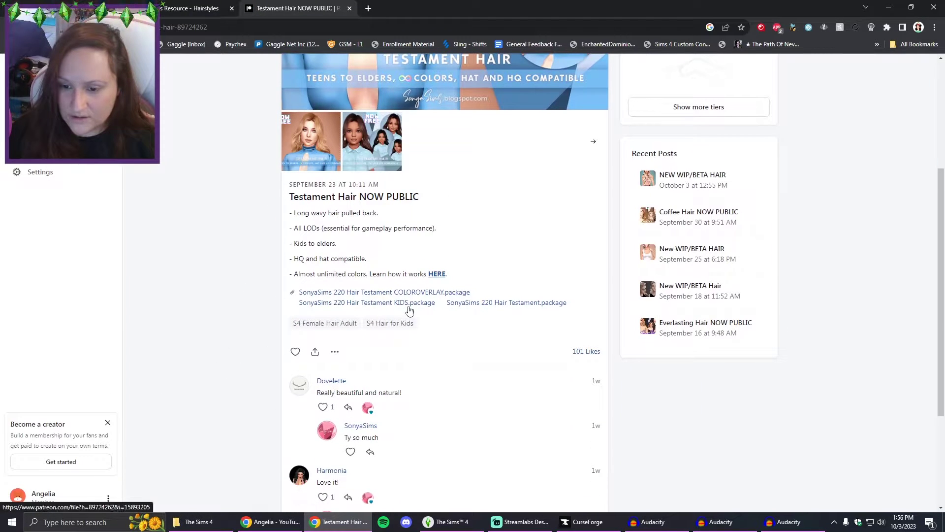
{"action": "left_click", "coordinate": [521, 304]}
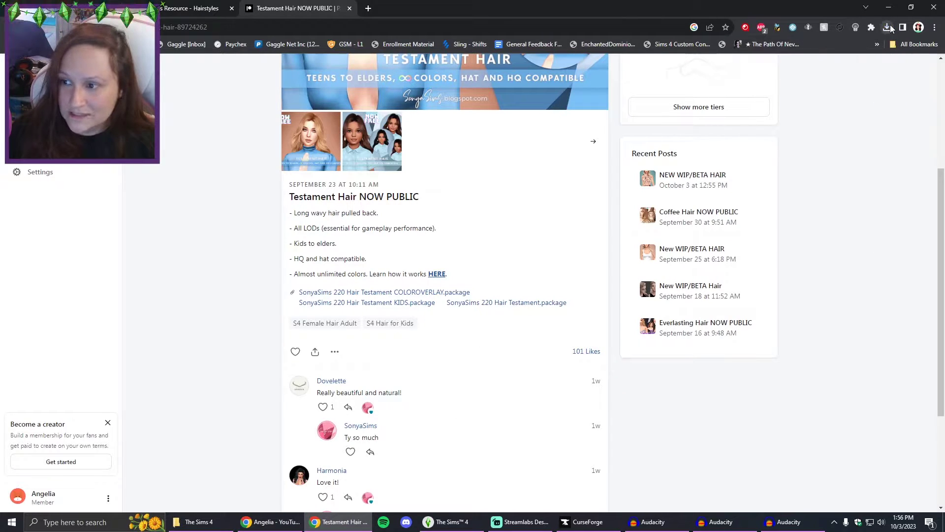
{"action": "left_click", "coordinate": [889, 28]}
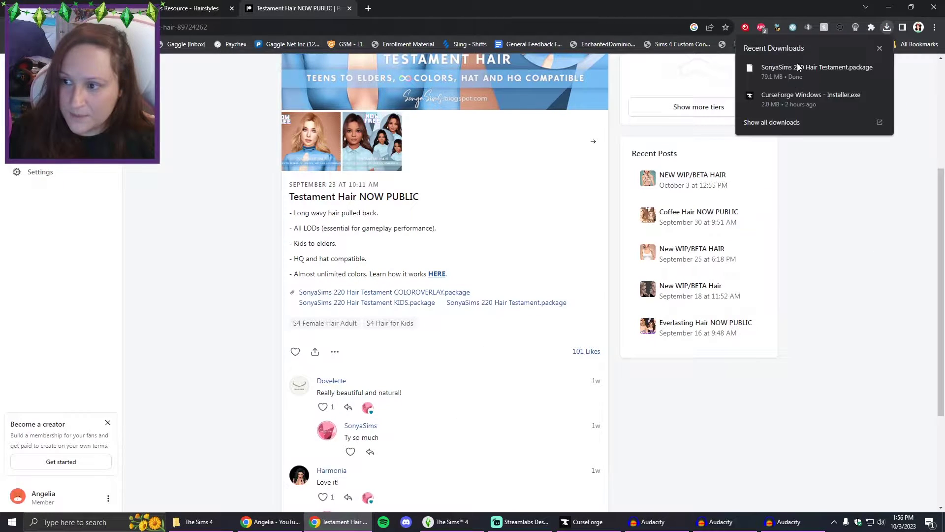
{"action": "left_click", "coordinate": [864, 68]}
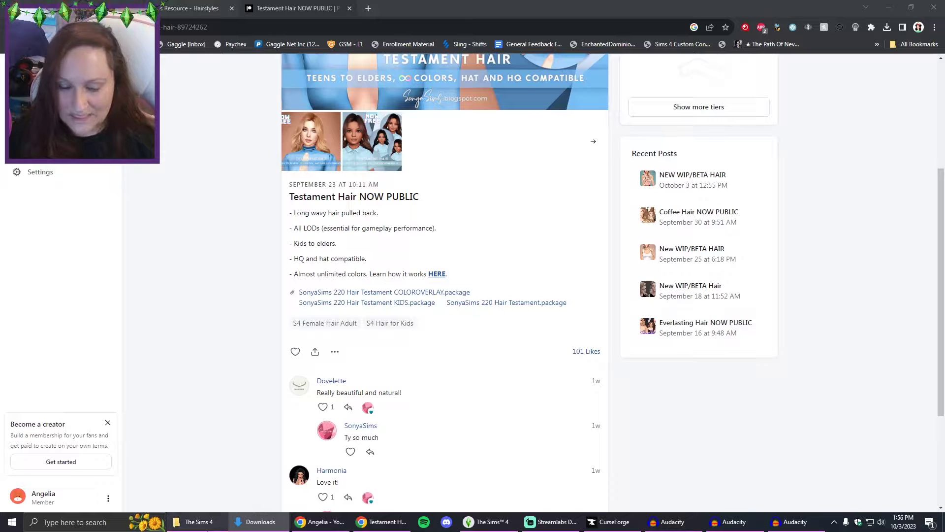
In File Explorer, open the Mods folder under Documents > Electronic Arts > The Sims 4.
{"action": "mouse_move", "coordinate": [212, 527]}
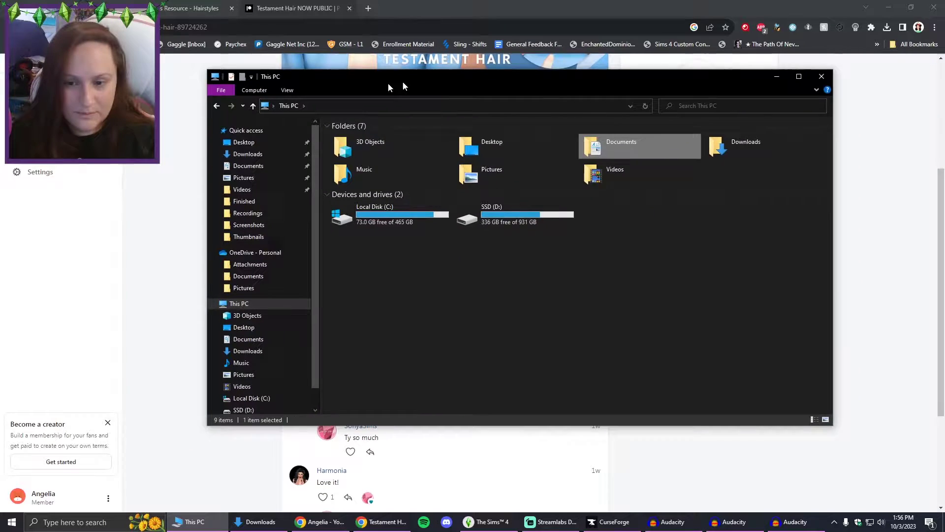
{"action": "left_click_drag", "start_coordinate": [393, 81], "coordinate": [318, 131]}
{"action": "left_click", "coordinate": [534, 357]}
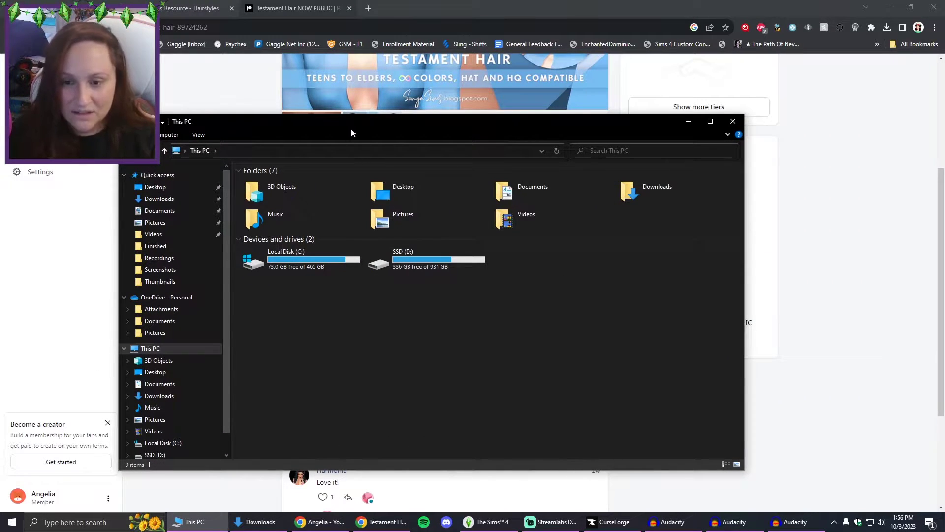
{"action": "left_click_drag", "start_coordinate": [352, 129], "coordinate": [369, 97]}
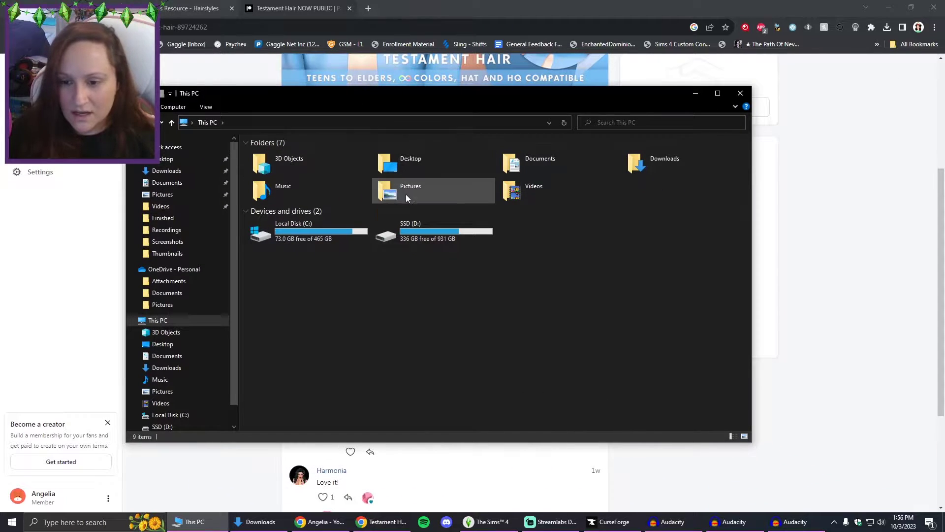
{"action": "double_click", "coordinate": [527, 161]}
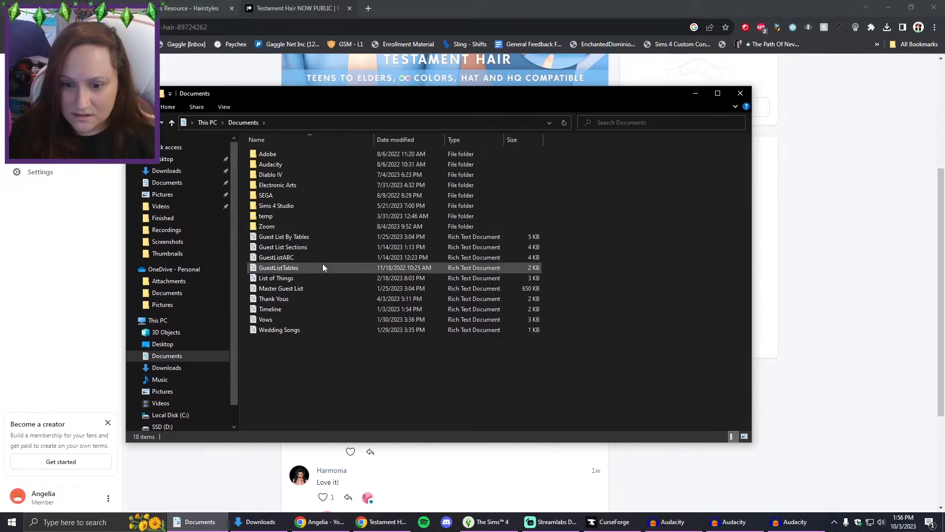
{"action": "double_click", "coordinate": [291, 188]}
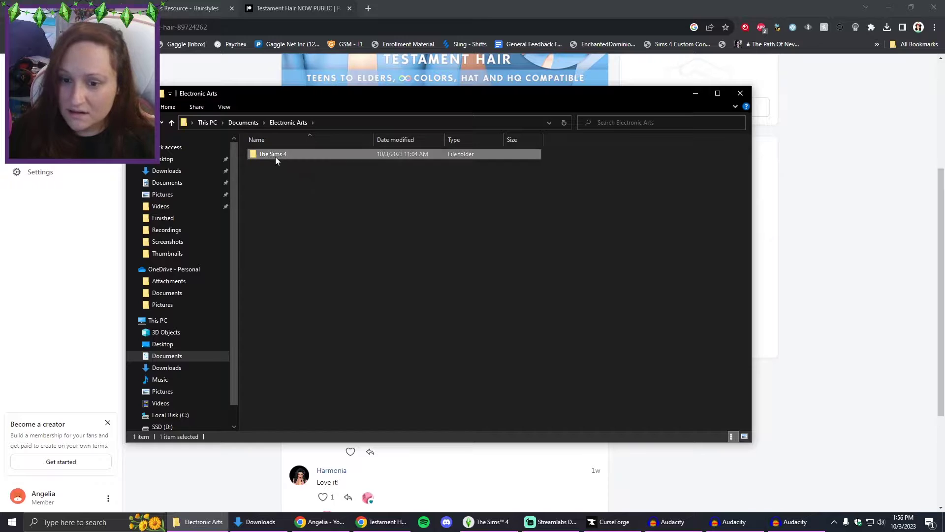
{"action": "double_click", "coordinate": [274, 155]}
{"action": "double_click", "coordinate": [275, 195]}
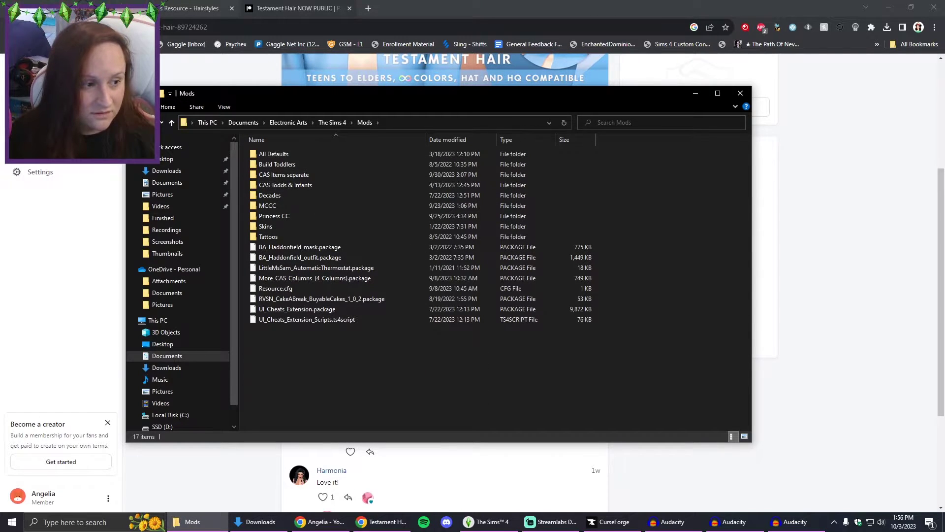
Put the downloaded Testament hair package into the Mods folder and file it in the CAS Items separate subfolder.
{"action": "mouse_move", "coordinate": [362, 394]}
{"action": "left_mouse_down"}
{"action": "mouse_move", "coordinate": [394, 374]}
{"action": "mouse_move", "coordinate": [365, 400]}
{"action": "mouse_move", "coordinate": [326, 280]}
{"action": "mouse_move", "coordinate": [308, 362]}
{"action": "mouse_move", "coordinate": [339, 409]}
{"action": "mouse_move", "coordinate": [365, 387]}
{"action": "mouse_move", "coordinate": [359, 398]}
{"action": "left_mouse_up"}
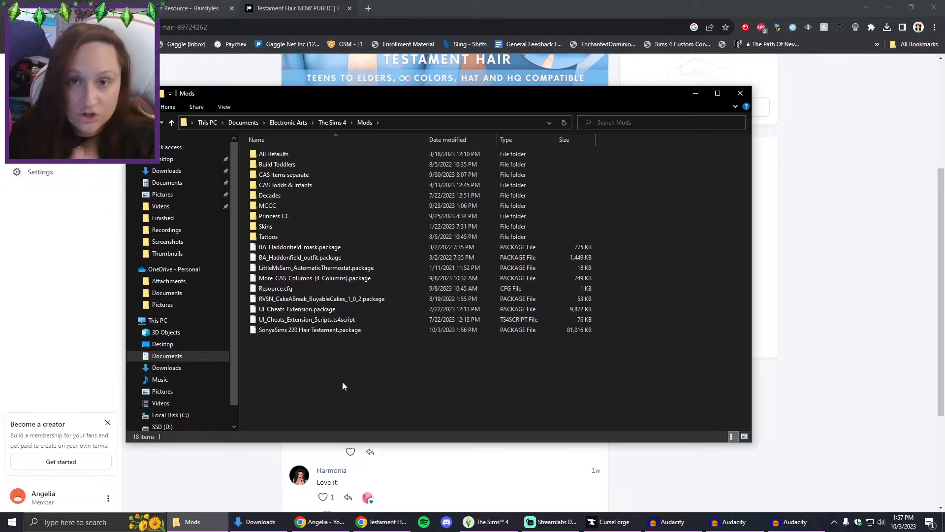
{"action": "left_click_drag", "start_coordinate": [305, 329], "coordinate": [298, 175]}
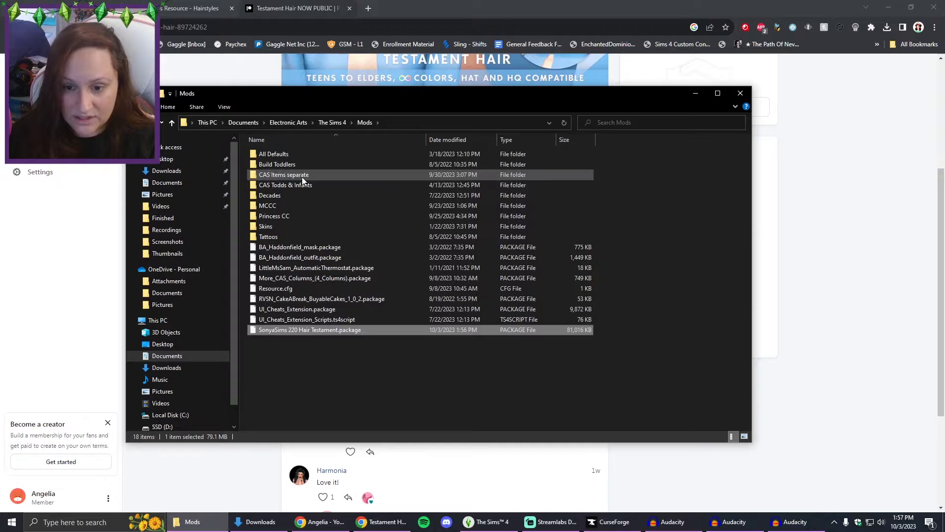
Examine how custom content is organized in the Tattoos, Skins, Princess CC, CAS Items separate and All Defaults subfolders of Mods.
{"action": "double_click", "coordinate": [314, 234]}
{"action": "key", "text": "alt+Left"}
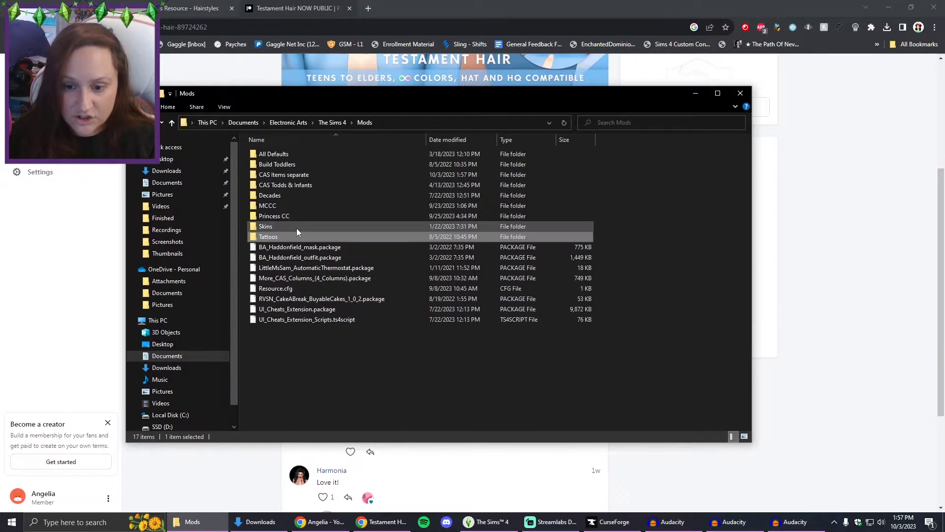
{"action": "double_click", "coordinate": [296, 226]}
{"action": "key", "text": "alt+Left"}
{"action": "double_click", "coordinate": [276, 216]}
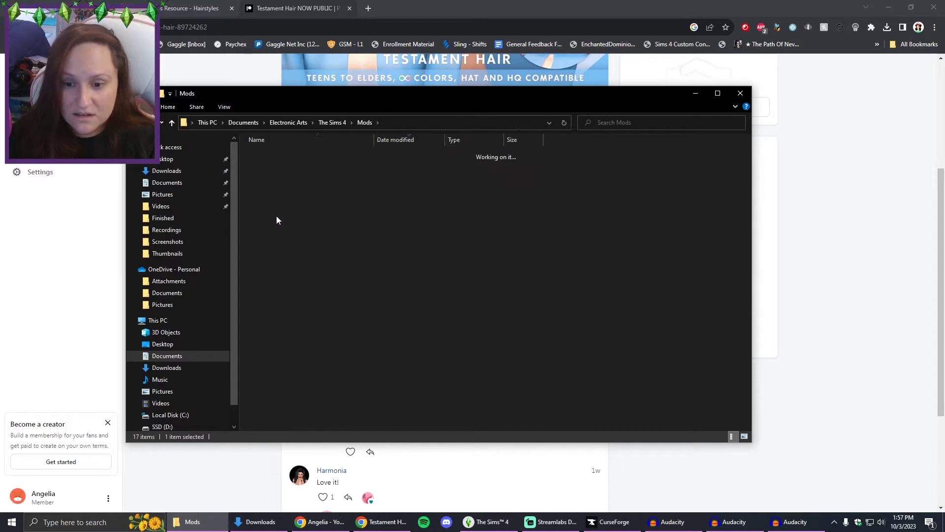
{"action": "key", "text": "alt+Left"}
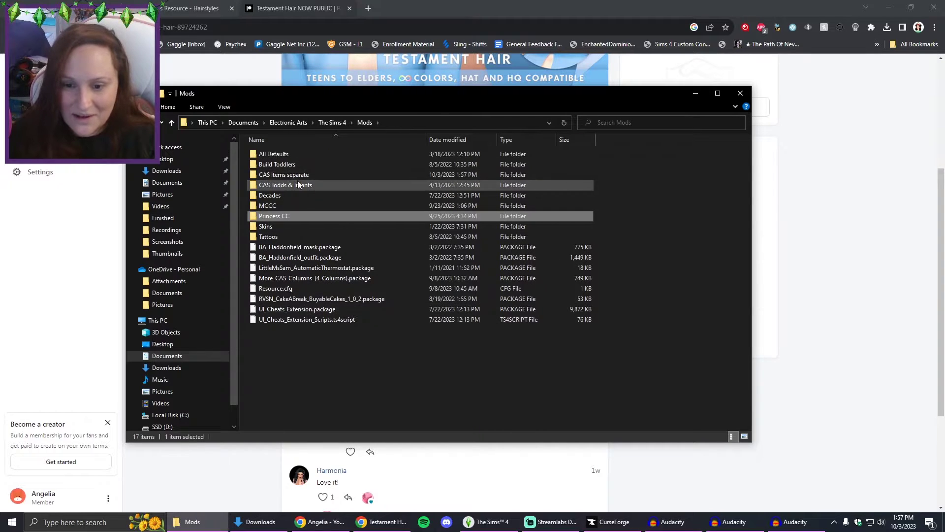
{"action": "double_click", "coordinate": [300, 183]}
{"action": "mouse_move", "coordinate": [746, 145]}
{"action": "left_mouse_down"}
{"action": "mouse_move", "coordinate": [775, 437]}
{"action": "mouse_move", "coordinate": [742, 156]}
{"action": "left_mouse_up"}
{"action": "key", "text": "alt+Left"}
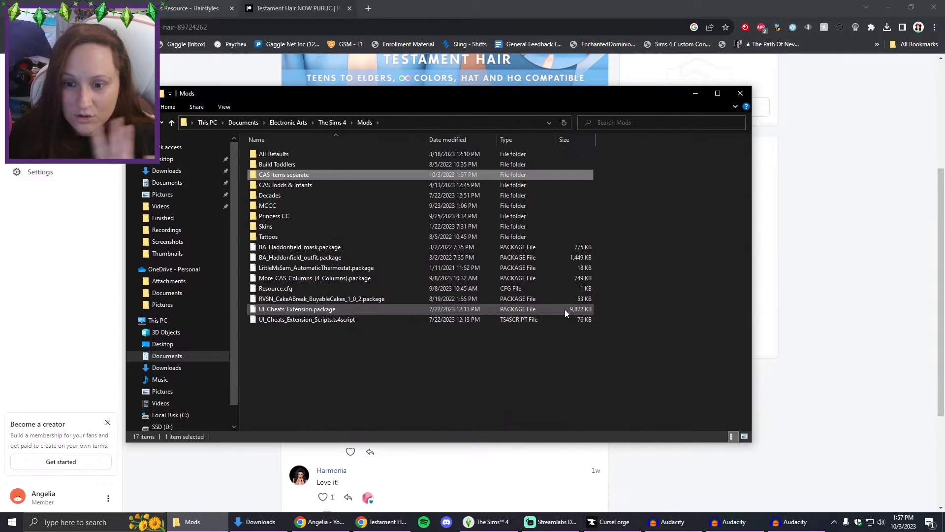
{"action": "double_click", "coordinate": [286, 156]}
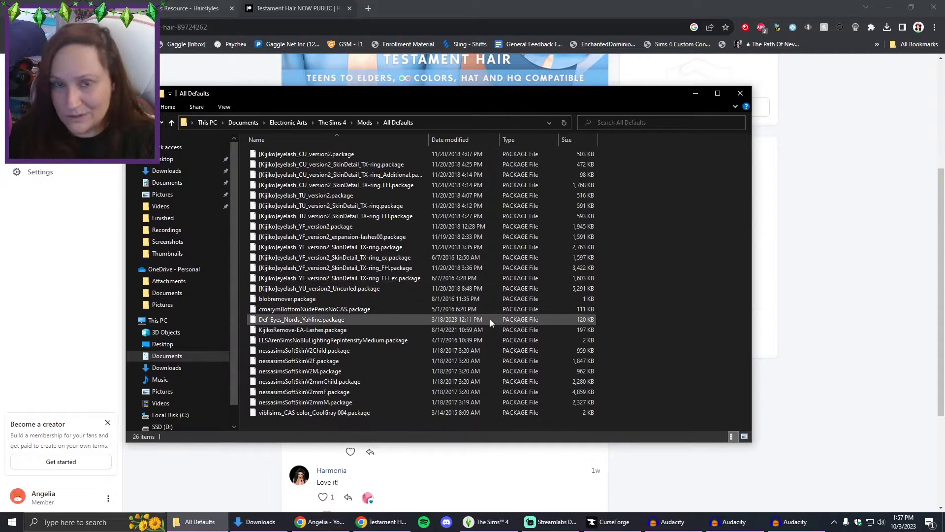
Return to the Mods folder and examine the loose package, config and script files stored outside the subfolders.
{"action": "key", "text": "alt+Left"}
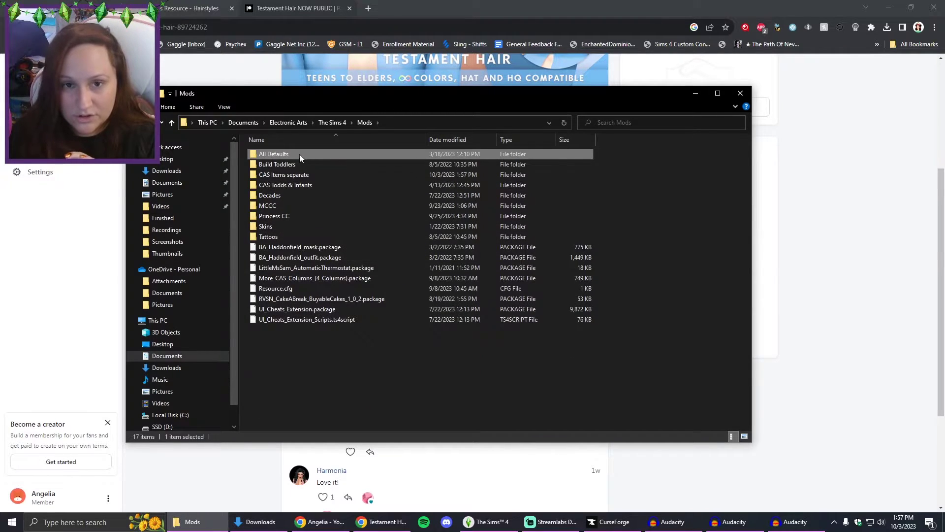
{"action": "left_click_drag", "start_coordinate": [340, 372], "coordinate": [300, 250]}
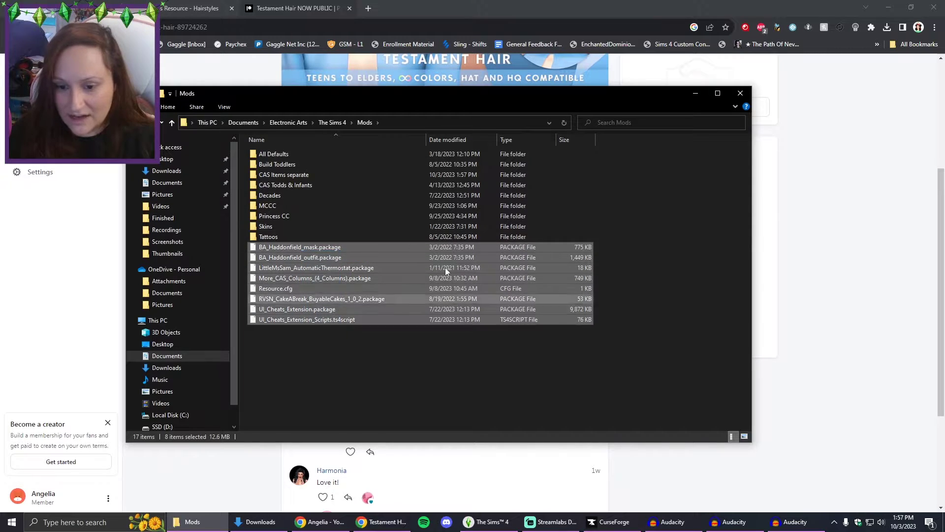
{"action": "left_click", "coordinate": [350, 403]}
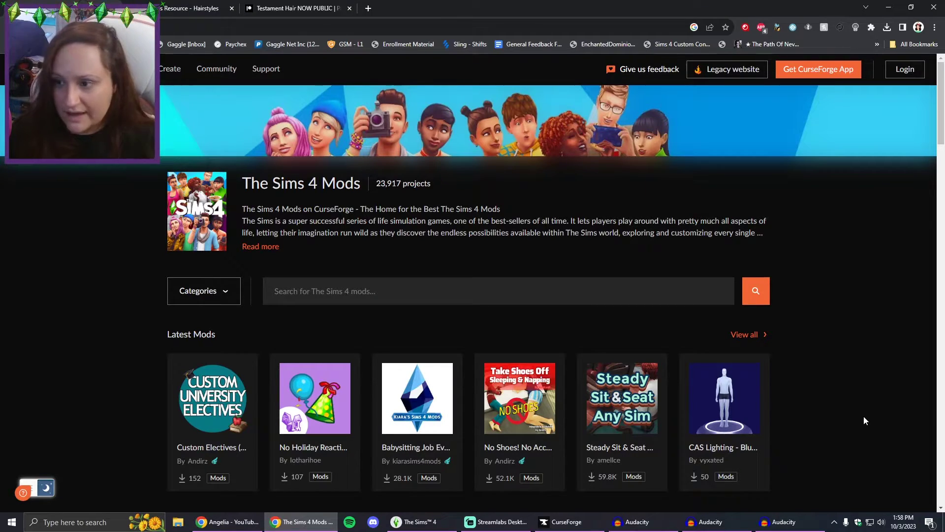
View the CurseForge app's download page, return to The Sims 4 Mods page and browse its latest and featured mods.
{"action": "left_click", "coordinate": [799, 74]}
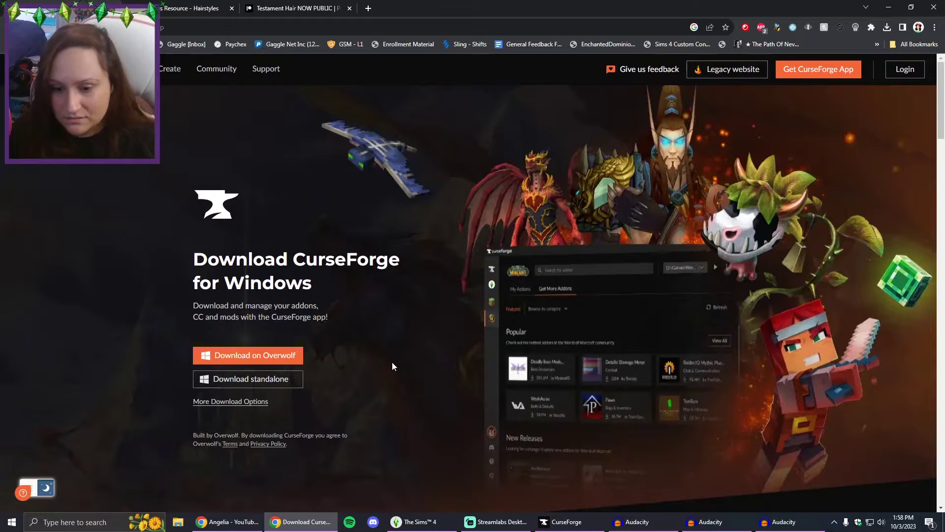
{"action": "key", "text": "alt+Left"}
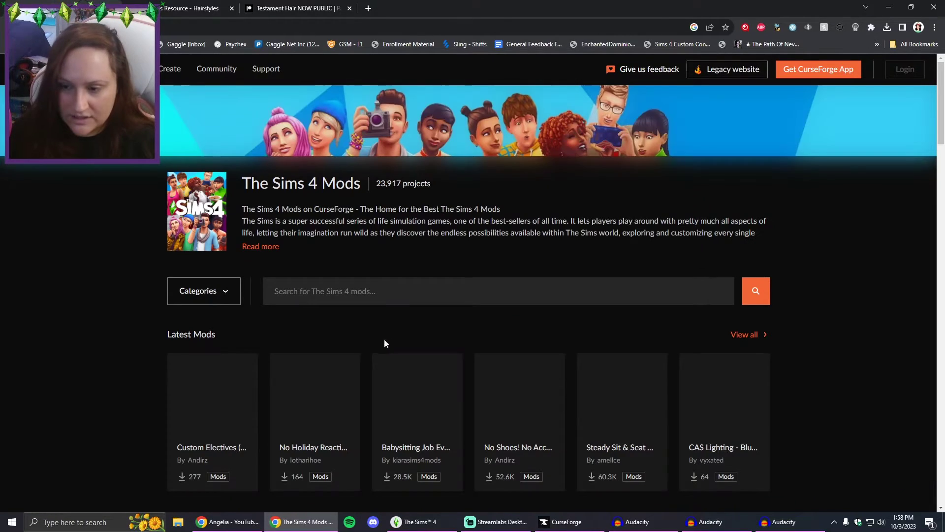
{"action": "scroll", "coordinate": [438, 175], "scroll_direction": "down", "scroll_amount": 3}
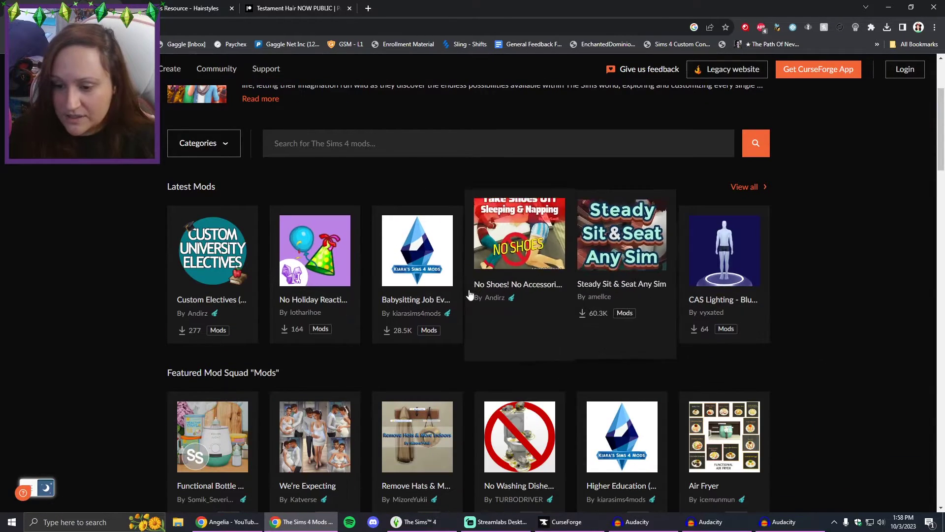
{"action": "scroll", "coordinate": [616, 256], "scroll_direction": "down", "scroll_amount": 2}
{"action": "scroll", "coordinate": [857, 374], "scroll_direction": "down", "scroll_amount": 2}
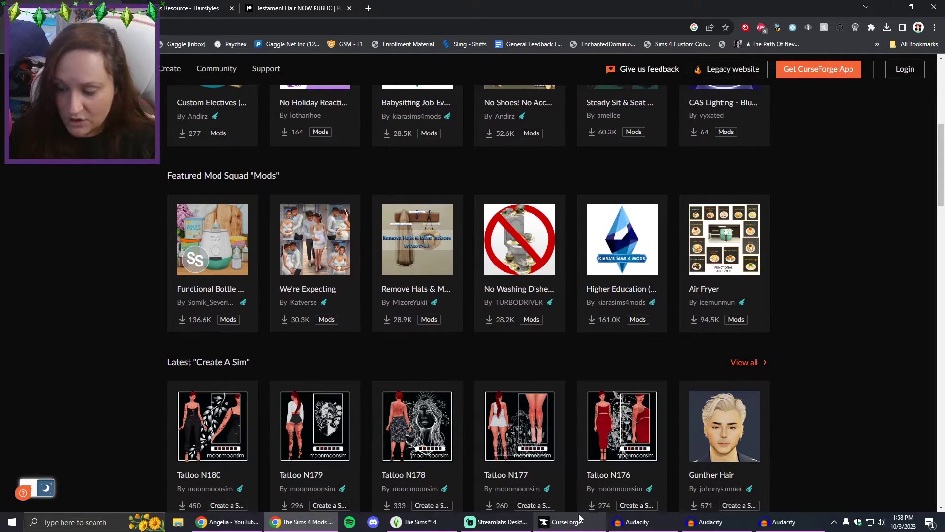
Install Gunther Hair from the Latest "Create A Sim" section, allowing the site to open the CurseForge app.
{"action": "scroll", "coordinate": [826, 361], "scroll_direction": "down", "scroll_amount": 4}
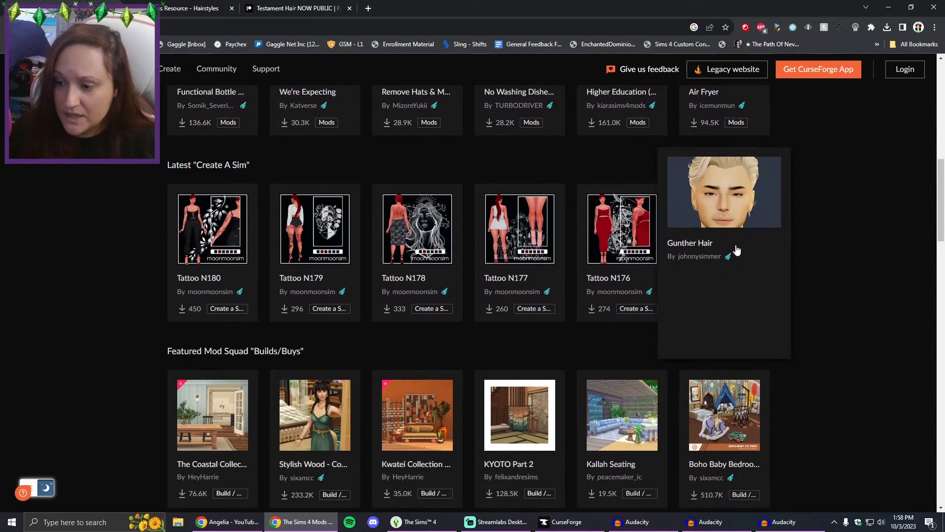
{"action": "left_click", "coordinate": [753, 347]}
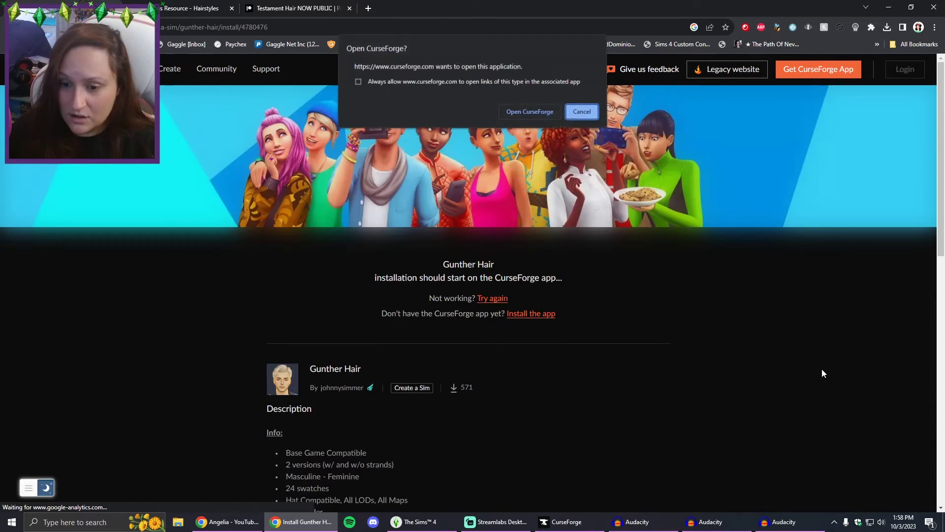
{"action": "left_click", "coordinate": [534, 112]}
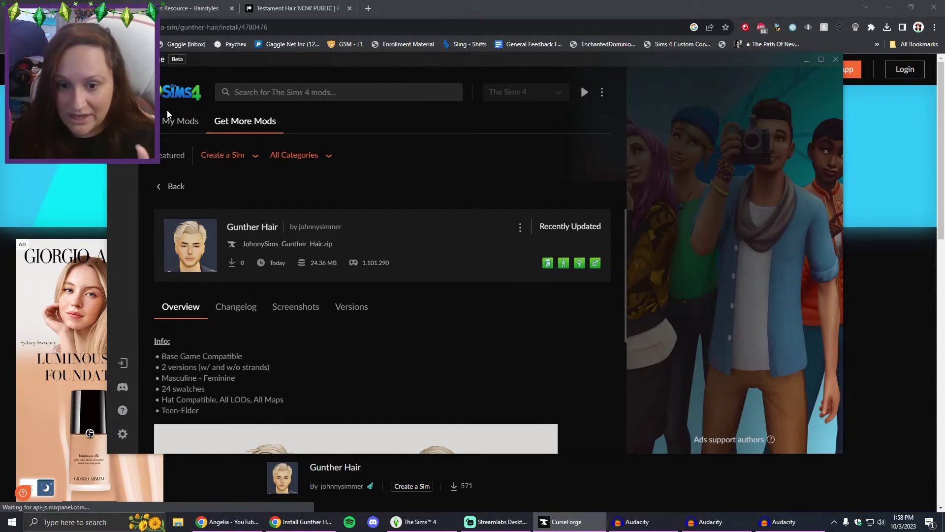
Look through the installed mods in the CurseForge app's My Mods list, and show the Get More Mods page.
{"action": "left_click", "coordinate": [181, 121]}
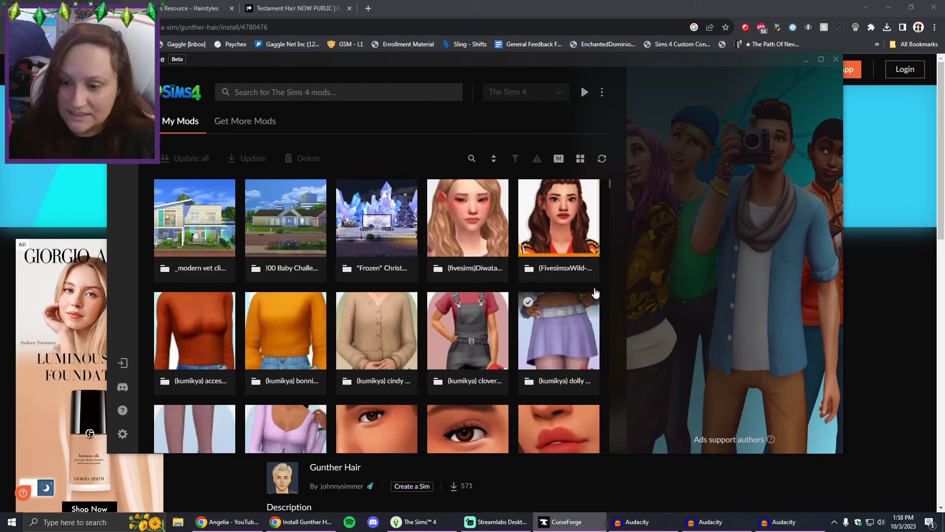
{"action": "left_click_drag", "start_coordinate": [607, 218], "coordinate": [593, 177]}
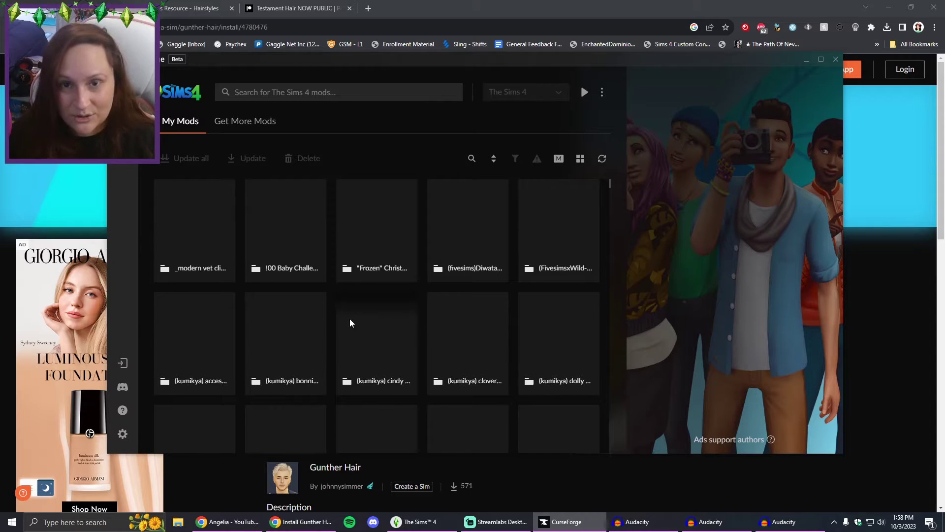
{"action": "left_click", "coordinate": [261, 123]}
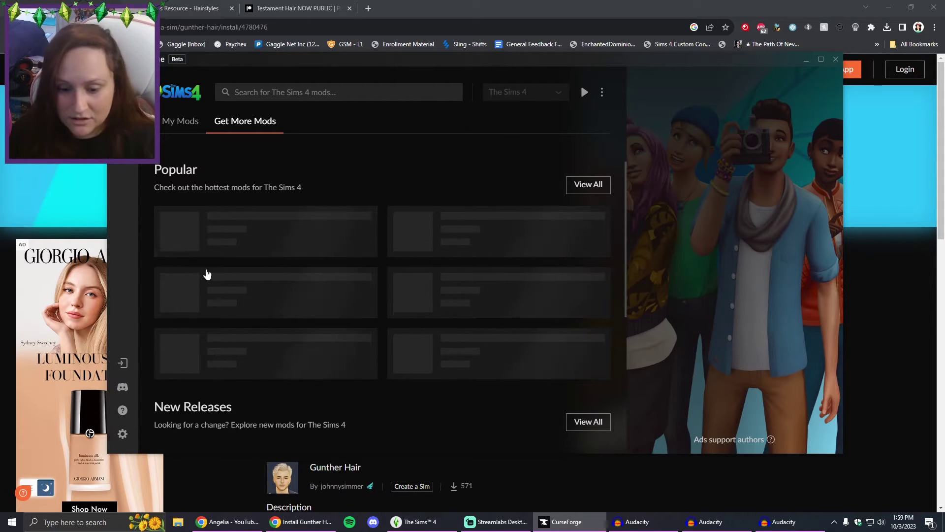
In File Explorer, move the four JohnnySims_Gunther_Hair package files from Mods into the CAS Items separate subfolder.
{"action": "left_click", "coordinate": [178, 521]}
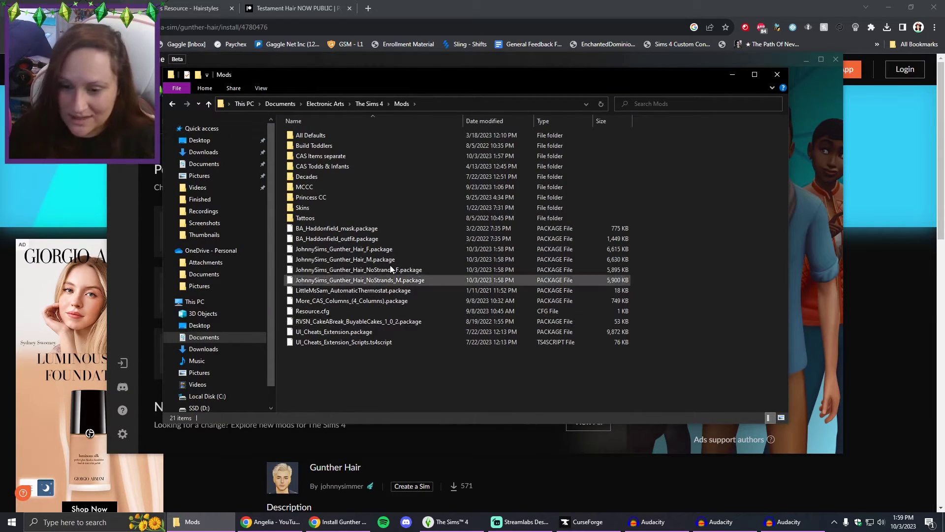
{"action": "left_click", "coordinate": [361, 250]}
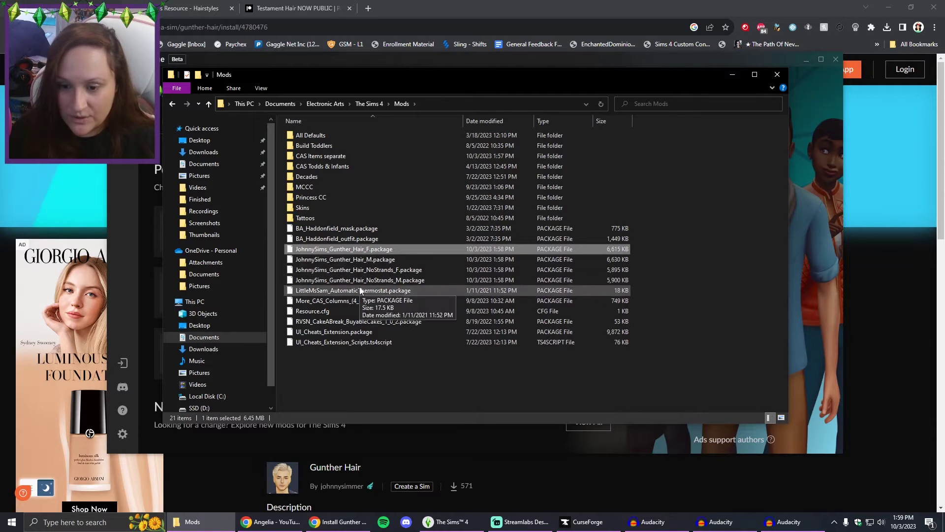
{"action": "key", "text": "shift+Down"}
{"action": "key", "text": "shift+Down"}
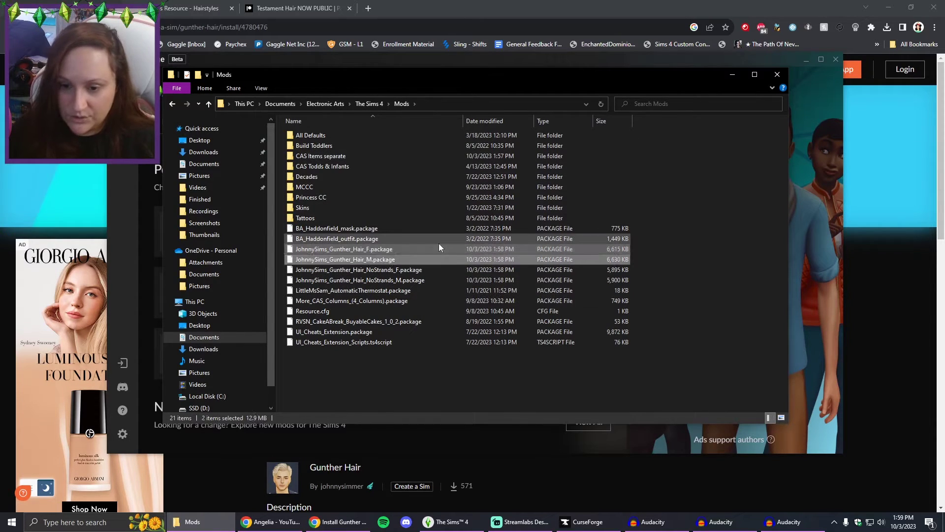
{"action": "key", "text": "shift+Down"}
{"action": "left_click_drag", "start_coordinate": [408, 246], "coordinate": [340, 149]}
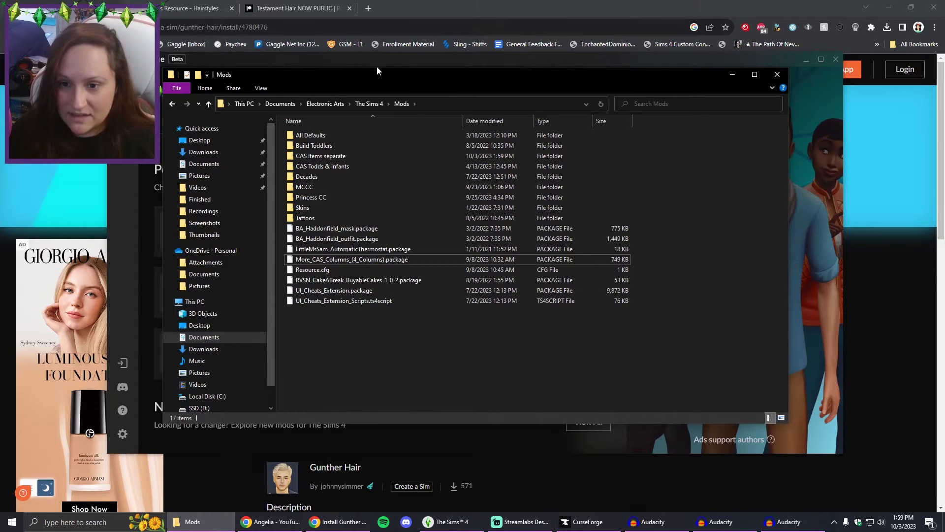
Switch to the CurseForge app and examine the Popular and New Releases mods and the list of browsing categories.
{"action": "left_click", "coordinate": [395, 61]}
{"action": "scroll", "coordinate": [442, 394], "scroll_direction": "down", "scroll_amount": 3}
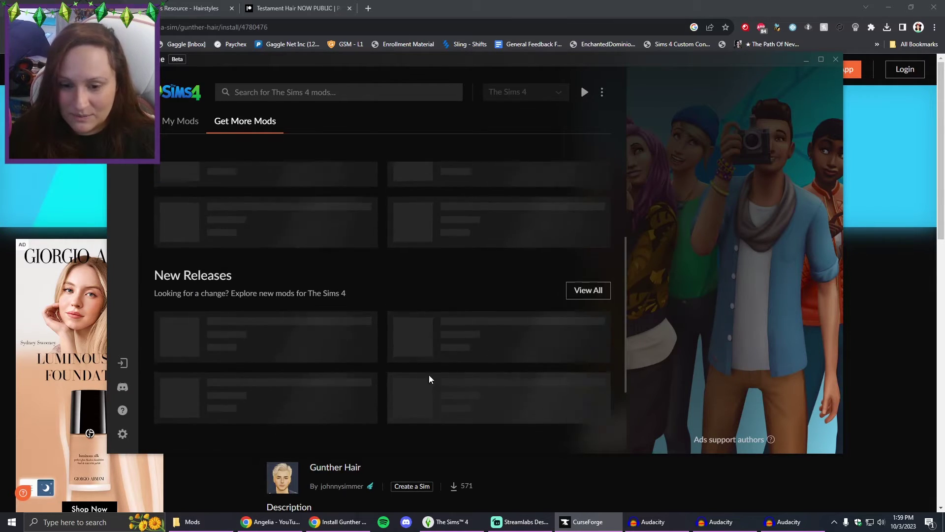
{"action": "scroll", "coordinate": [424, 376], "scroll_direction": "up", "scroll_amount": 5}
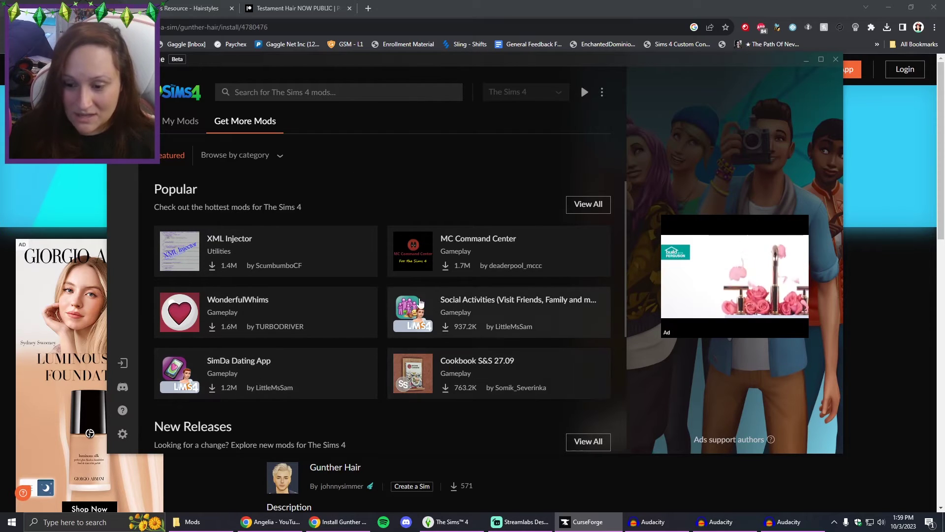
{"action": "left_click_drag", "start_coordinate": [626, 325], "coordinate": [630, 458]}
{"action": "scroll", "coordinate": [627, 450], "scroll_direction": "up", "scroll_amount": 4}
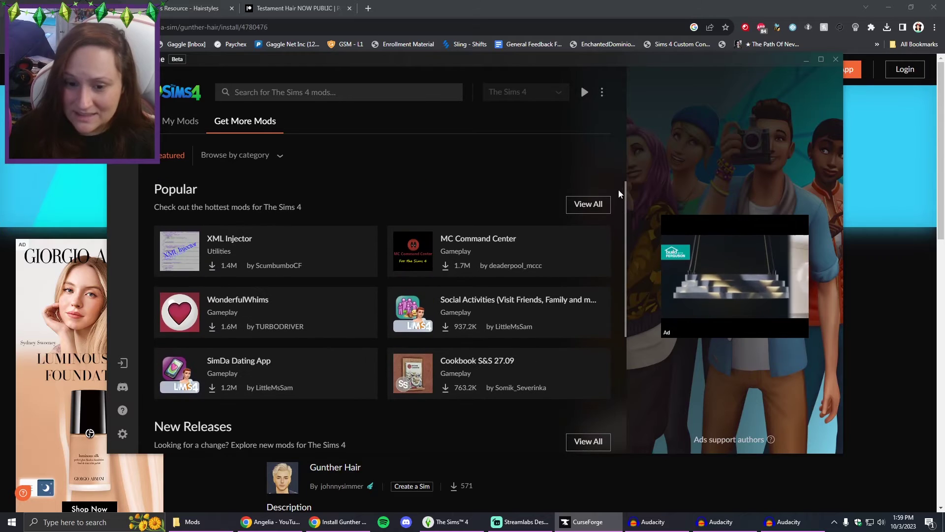
{"action": "left_click", "coordinate": [272, 166]}
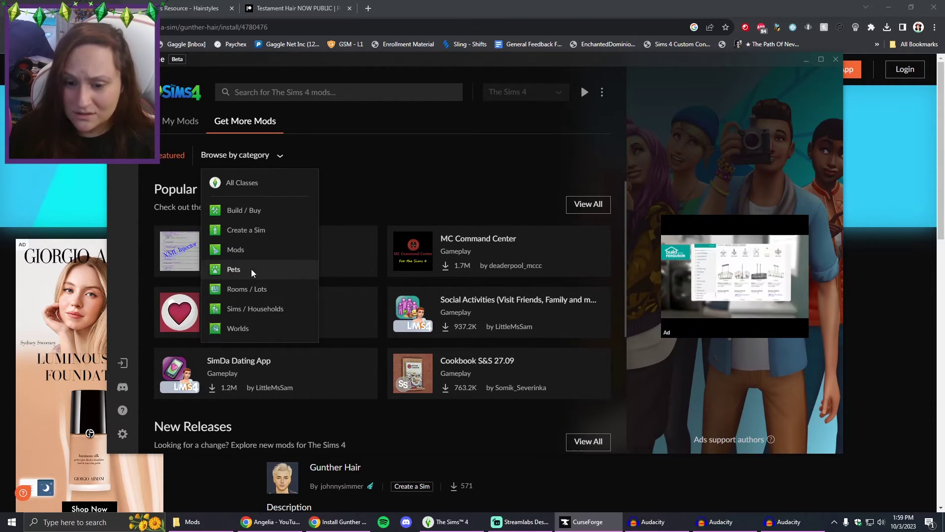
{"action": "left_click", "coordinate": [420, 173]}
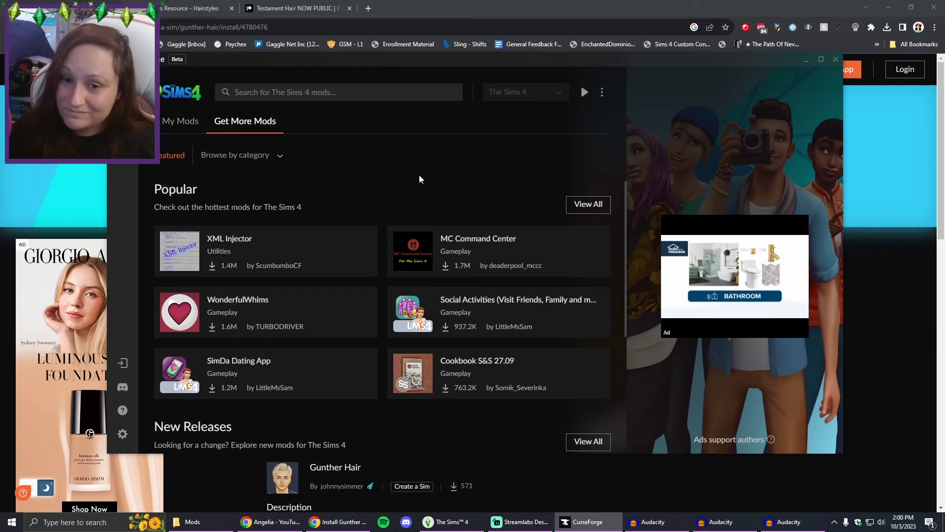
Revisit the Testament Hair NOW PUBLIC post in the browser, and return to the CurseForge app.
{"action": "left_click", "coordinate": [600, 4]}
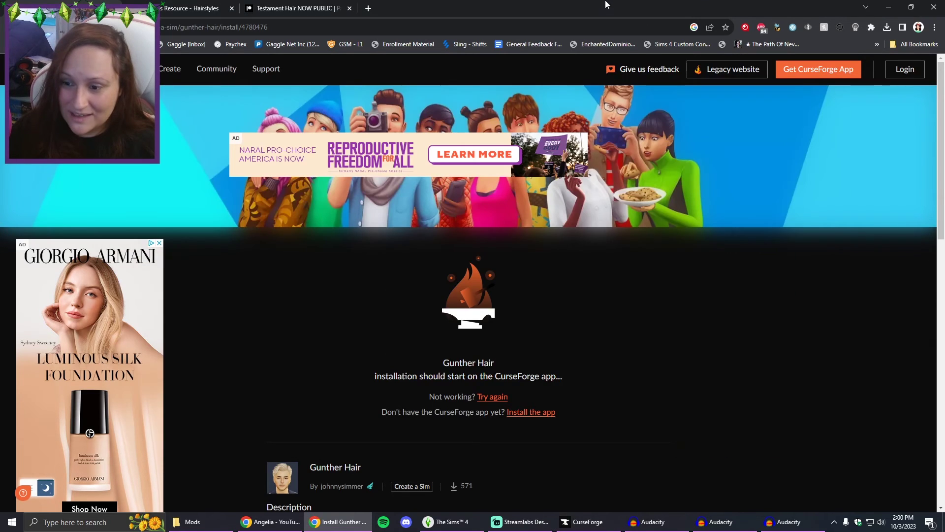
{"action": "left_click", "coordinate": [320, 9]}
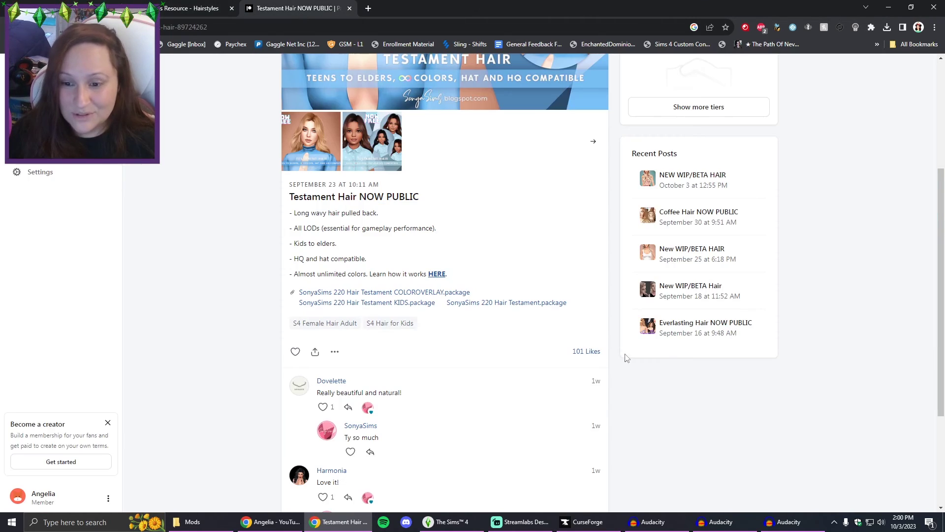
{"action": "left_click", "coordinate": [581, 522]}
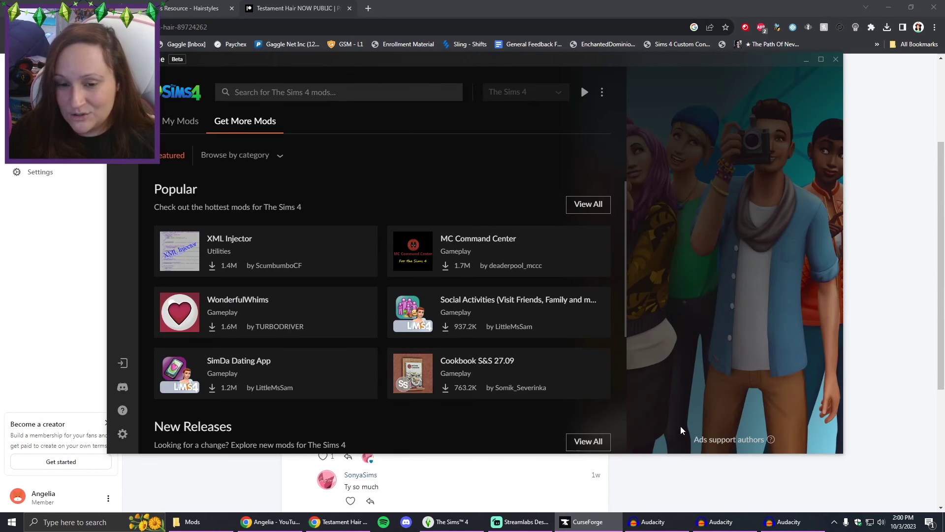